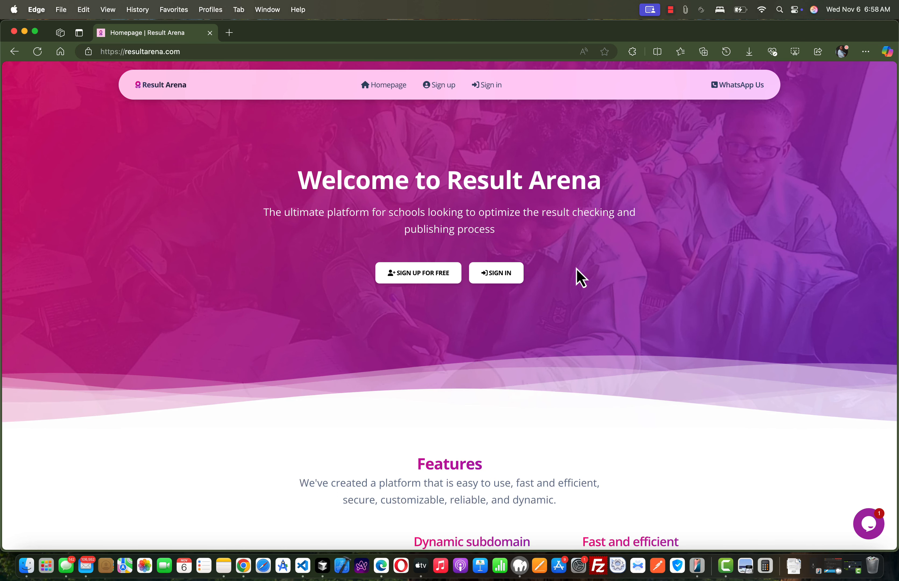
Sign in and log in to the Result Arena College dashboard through the management page of the registered school Sub.
{"action": "left_click", "coordinate": [497, 275]}
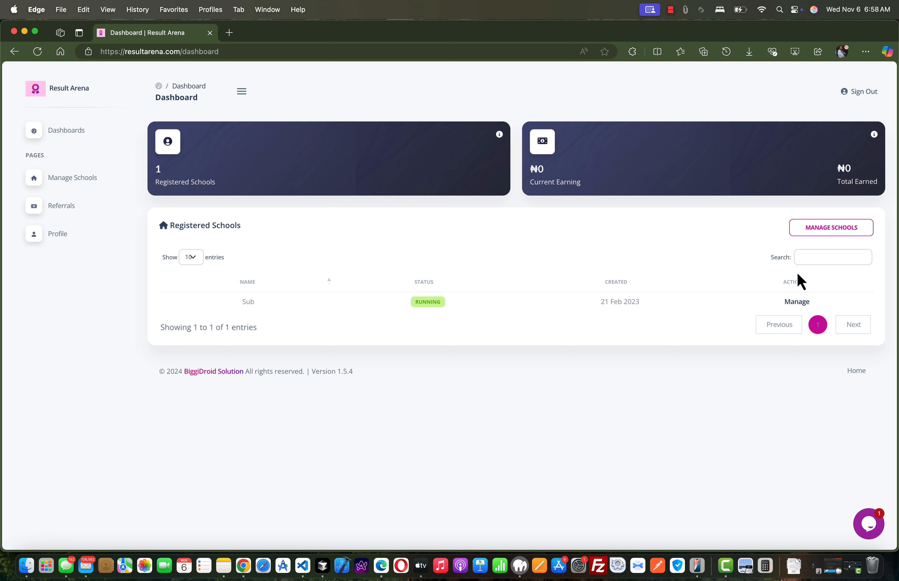
{"action": "double_click", "coordinate": [250, 301]}
{"action": "left_click", "coordinate": [265, 306]}
{"action": "left_click", "coordinate": [800, 302]}
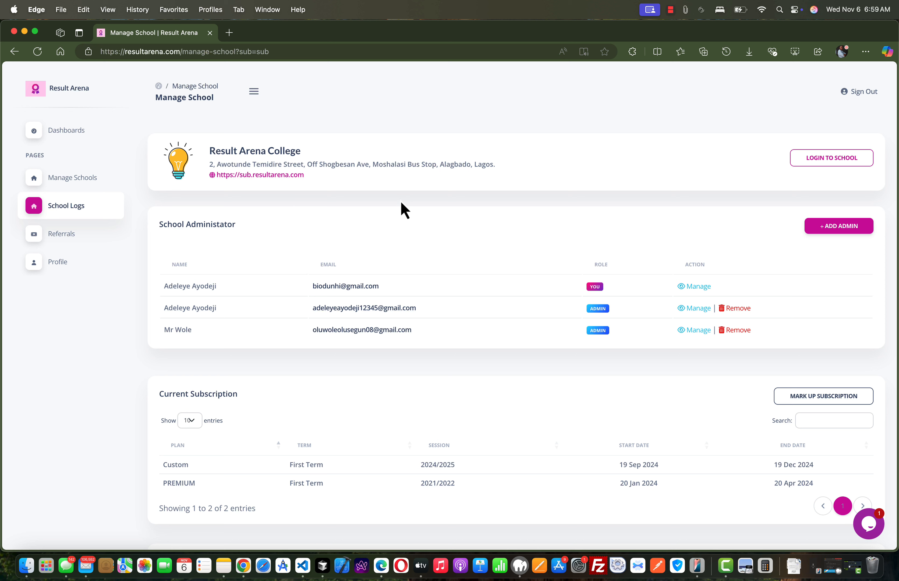
{"action": "left_click", "coordinate": [830, 162]}
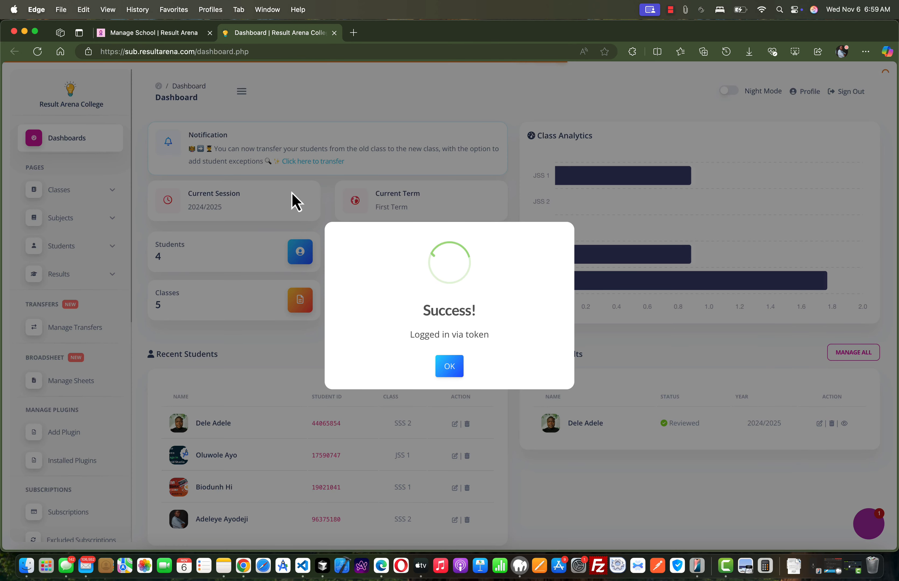
{"action": "left_click", "coordinate": [452, 365]}
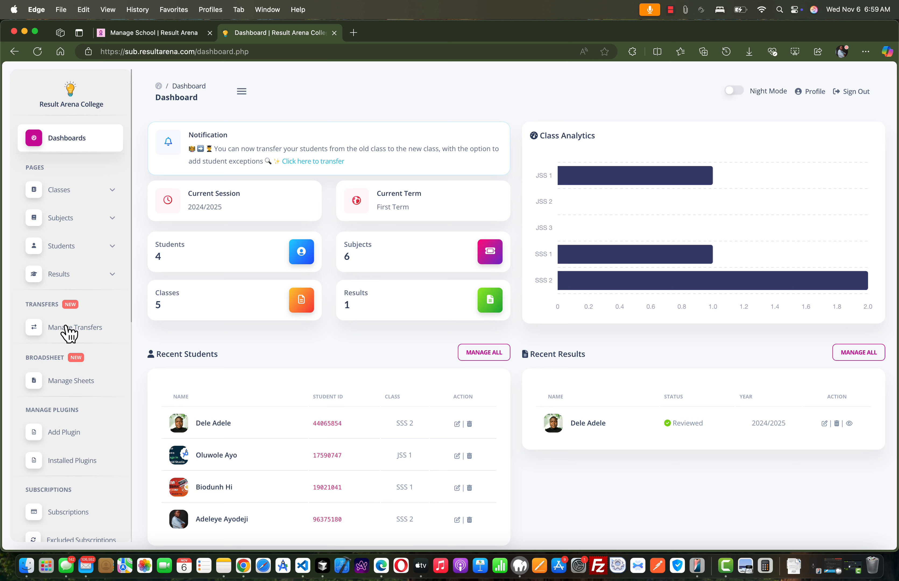
Check which current classes a new transfer offers on the Manage Transfers page, and close the form without adding one.
{"action": "left_click", "coordinate": [79, 328]}
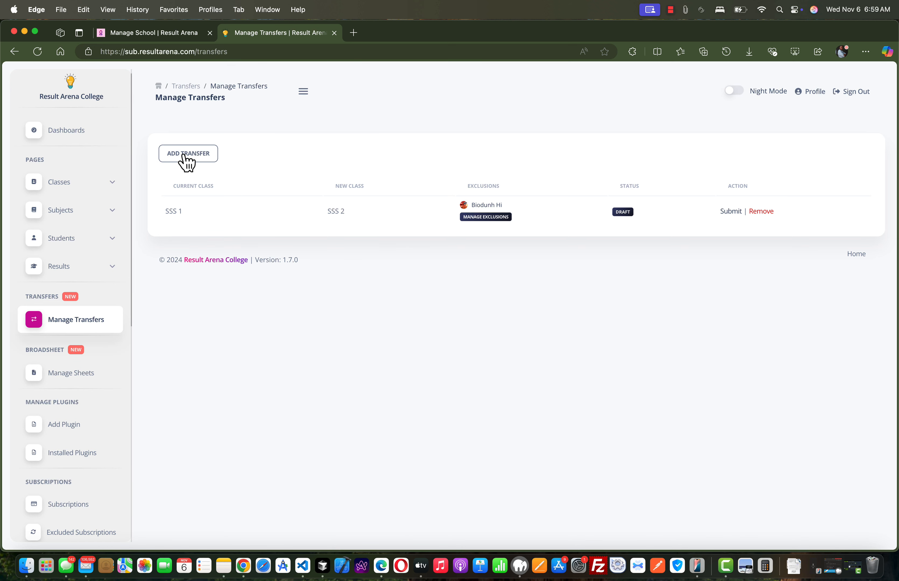
{"action": "left_click", "coordinate": [200, 154]}
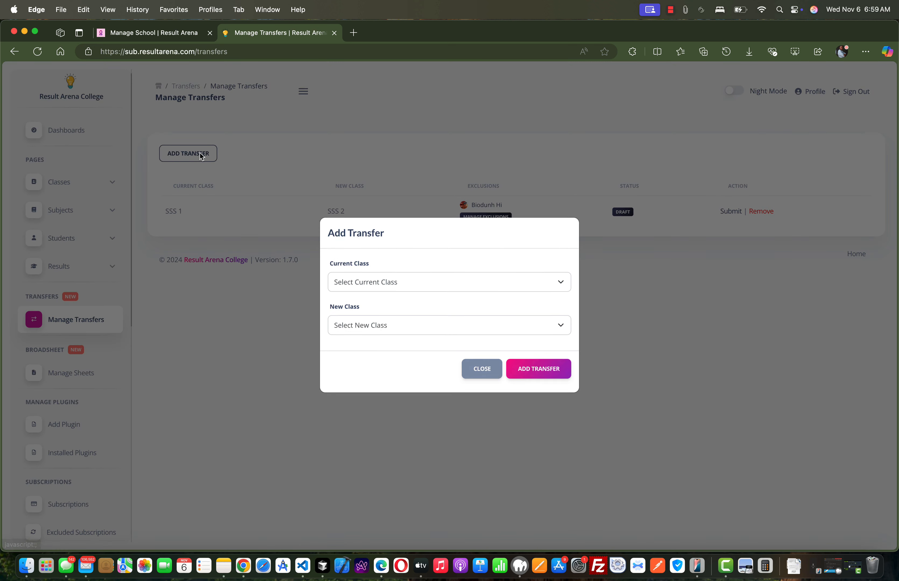
{"action": "left_click", "coordinate": [369, 289]}
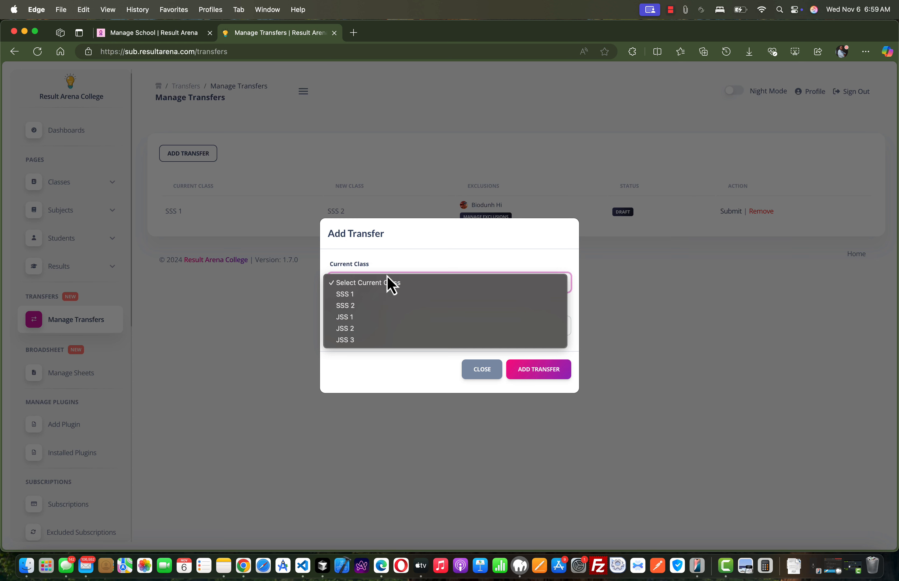
{"action": "left_click", "coordinate": [407, 253]}
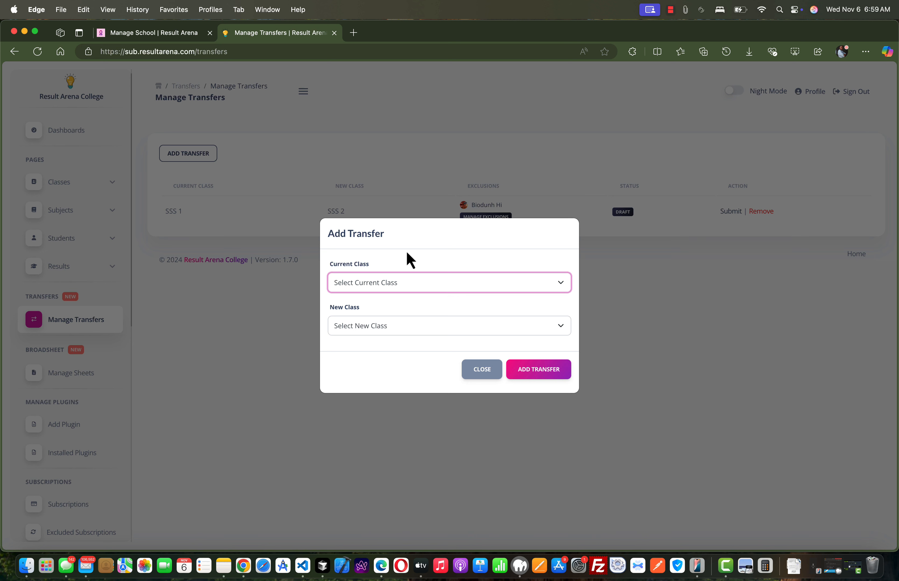
{"action": "left_click", "coordinate": [483, 372]}
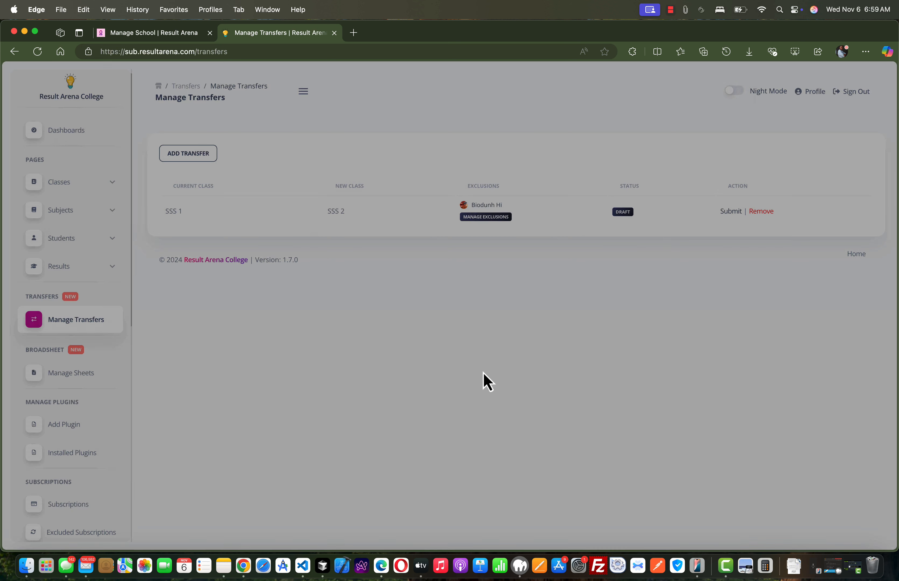
Add a new class named SSS 3 to the school's classes.
{"action": "left_click", "coordinate": [72, 215]}
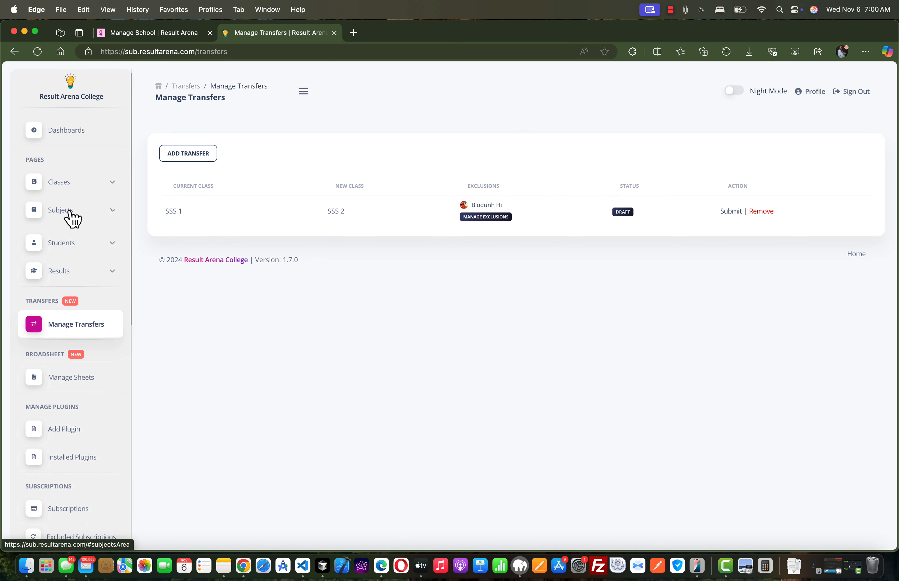
{"action": "left_click", "coordinate": [80, 188]}
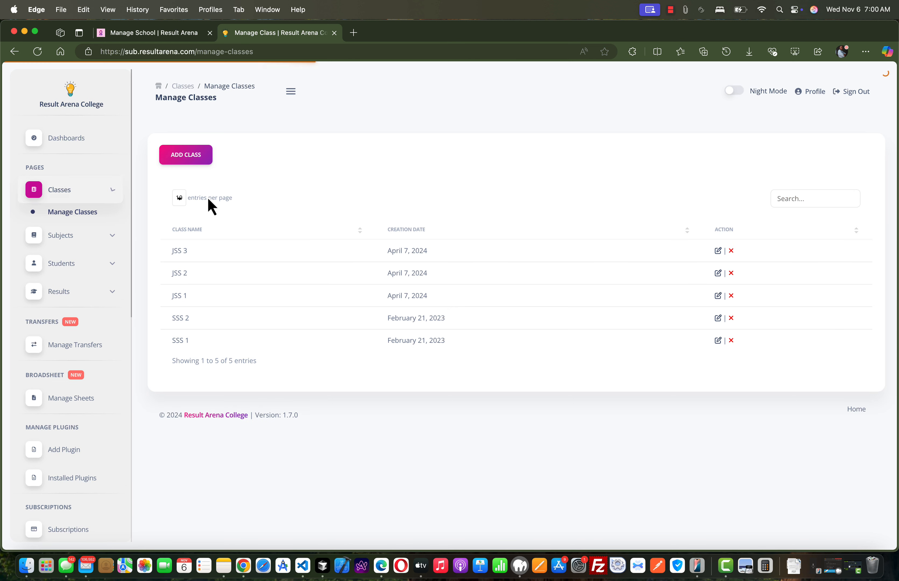
{"action": "left_click", "coordinate": [182, 158]}
{"action": "left_click", "coordinate": [382, 281]}
{"action": "type", "text": "S"}
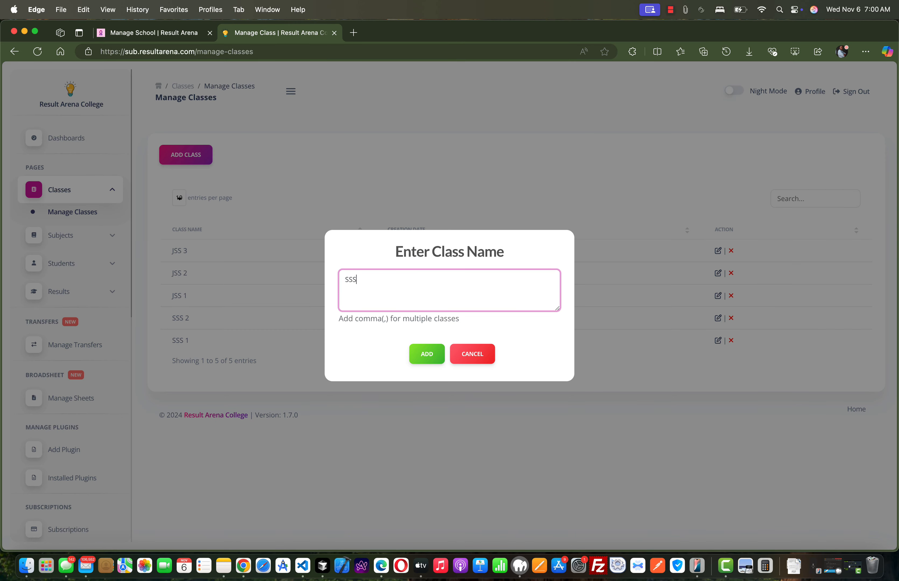
{"action": "type", "text": "ss 3"}
{"action": "left_click", "coordinate": [427, 354]}
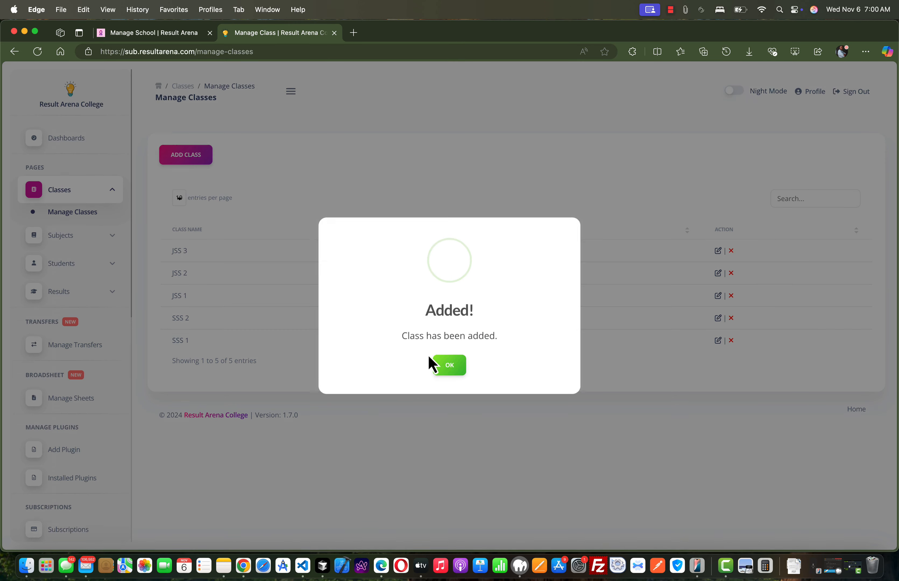
{"action": "left_click", "coordinate": [449, 363]}
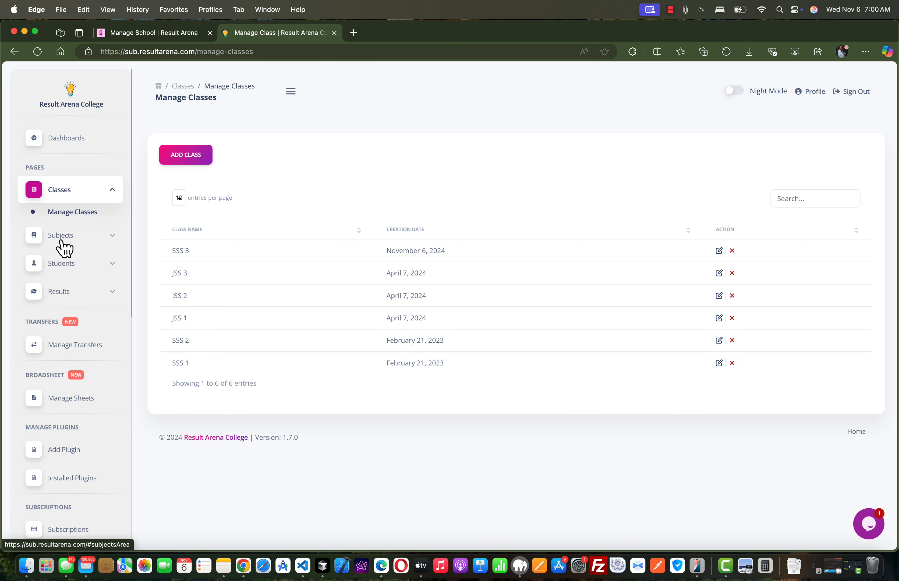
Start a new student record and enter "Test Student" as the full name.
{"action": "left_click", "coordinate": [64, 264]}
{"action": "left_click", "coordinate": [68, 285]}
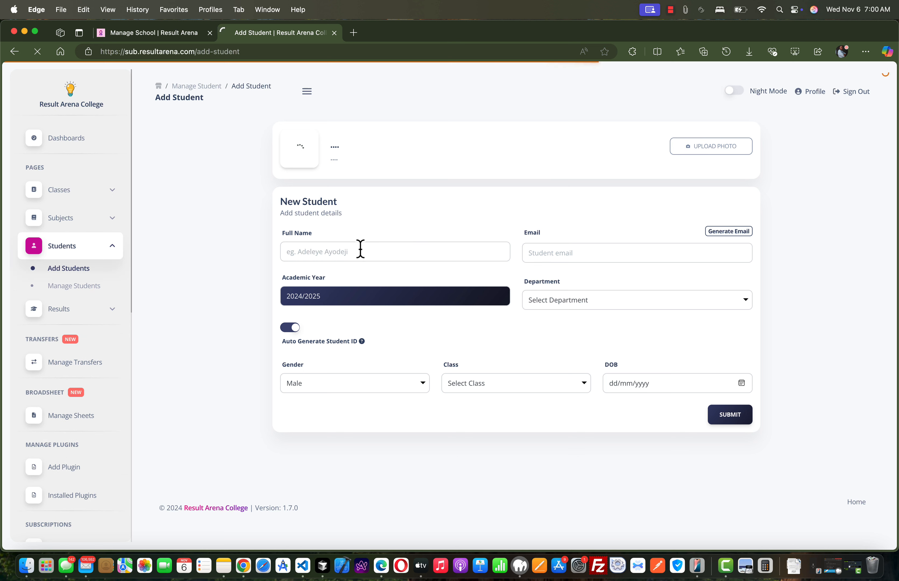
{"action": "left_click", "coordinate": [340, 252]}
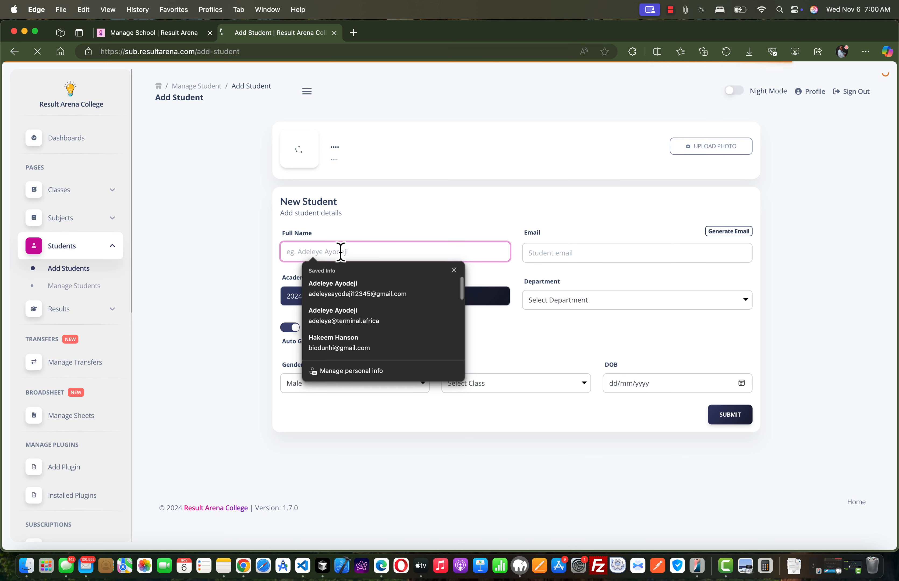
{"action": "type", "text": "Tews"}
{"action": "key", "text": "BackSpace"}
{"action": "key", "text": "BackSpace"}
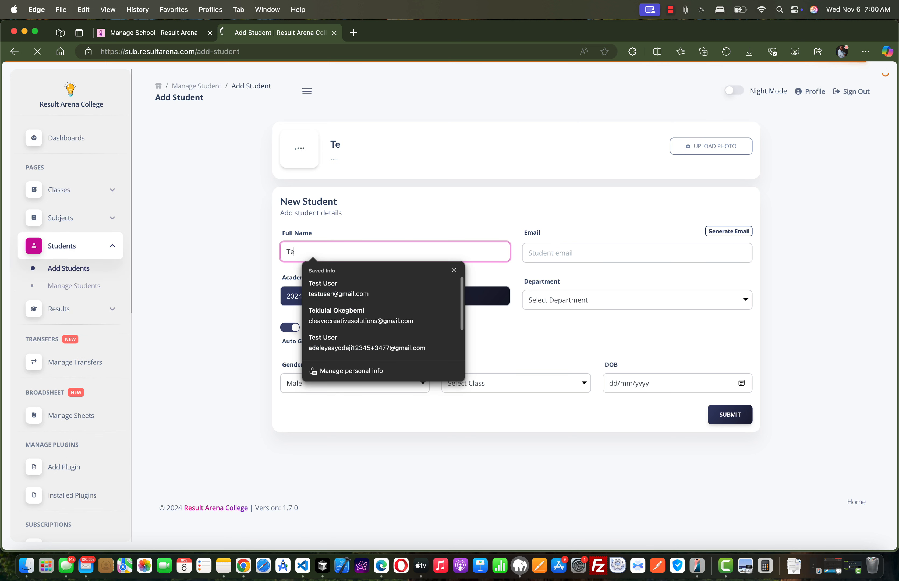
{"action": "type", "text": "st S"}
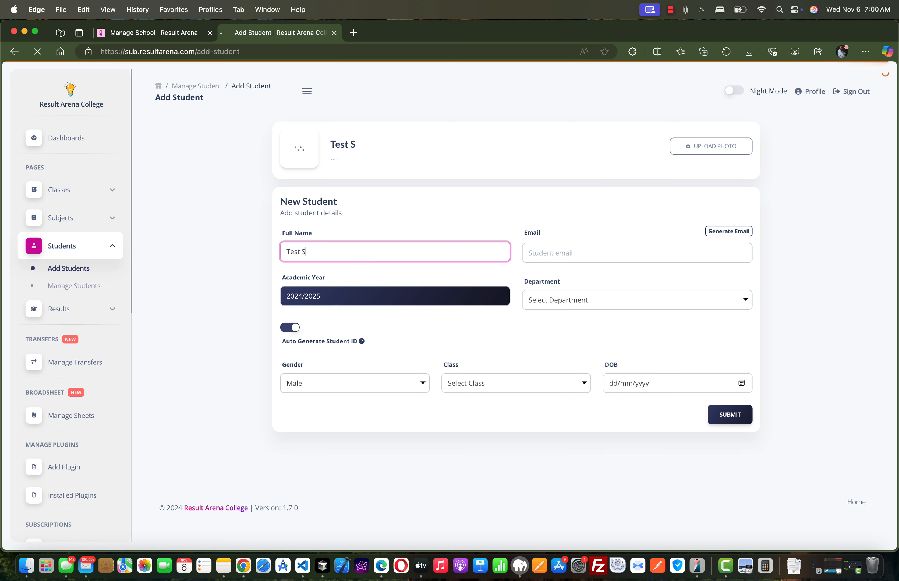
{"action": "type", "text": "tudent"}
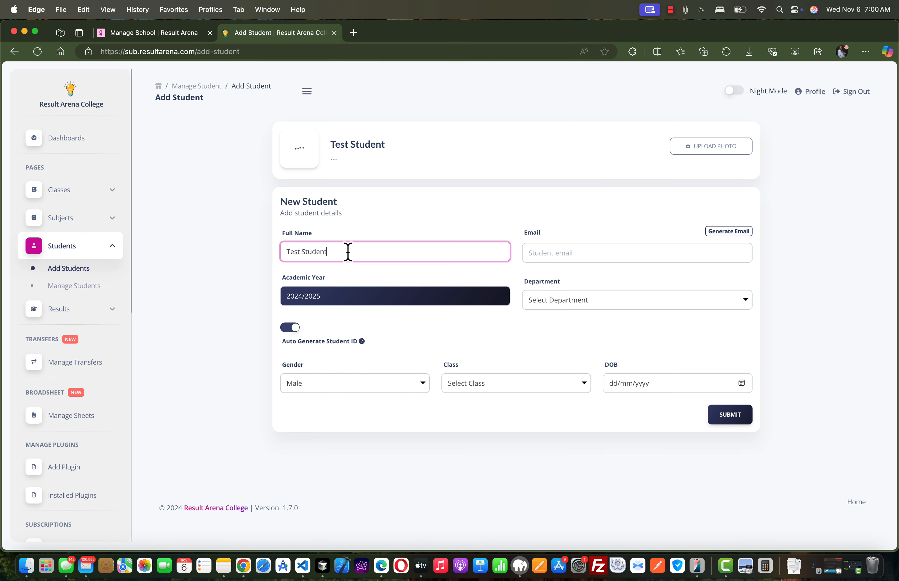
Generate the student's email, and set the department to Science and the class to SSS 3.
{"action": "left_click", "coordinate": [731, 231]}
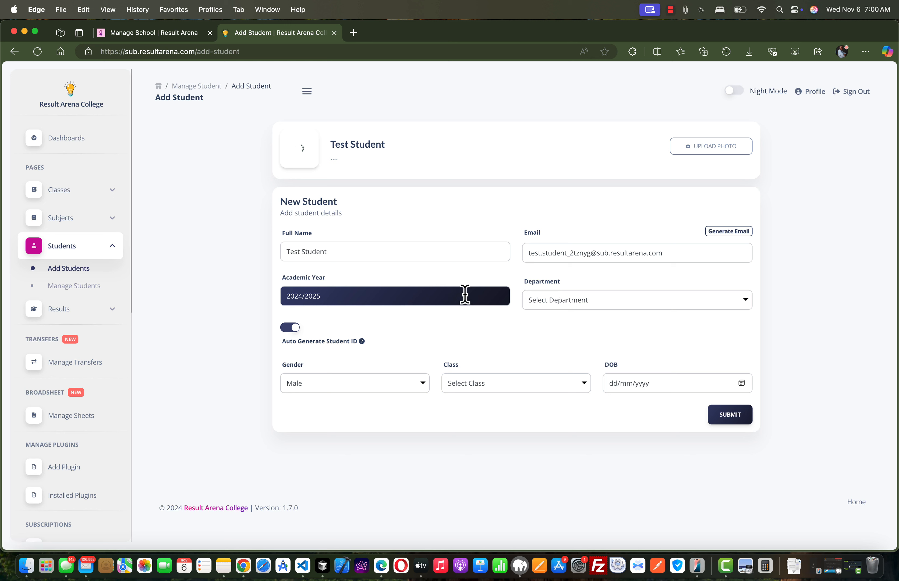
{"action": "left_click", "coordinate": [551, 315]}
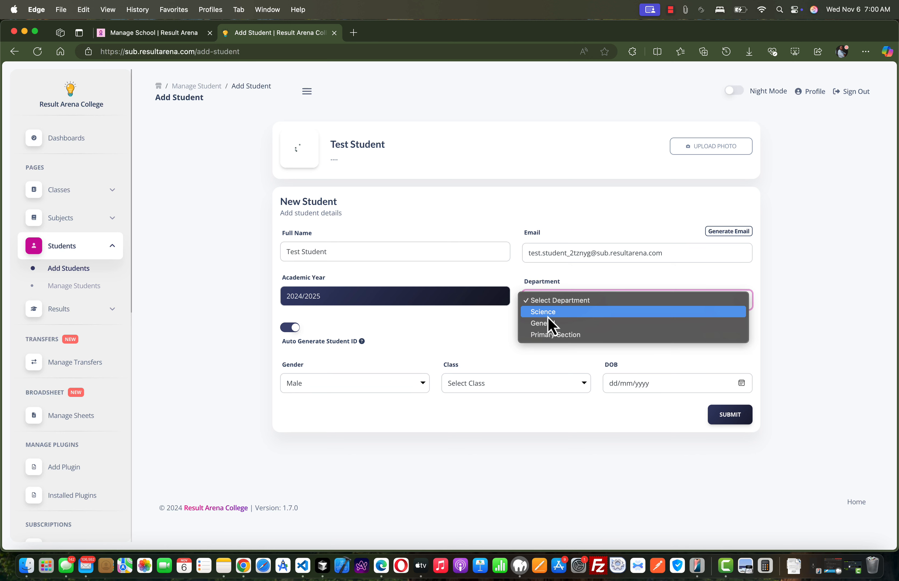
{"action": "left_click", "coordinate": [548, 314]}
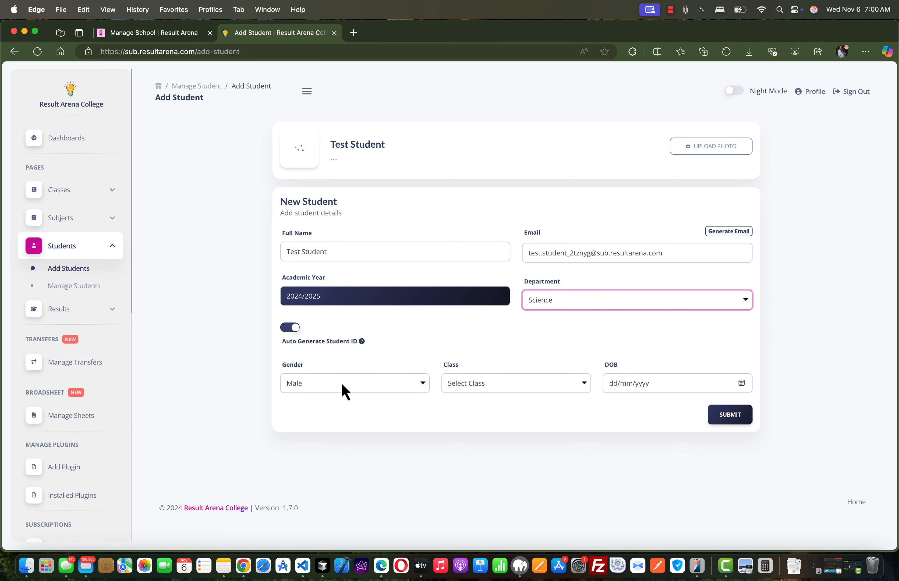
{"action": "left_click", "coordinate": [474, 386]}
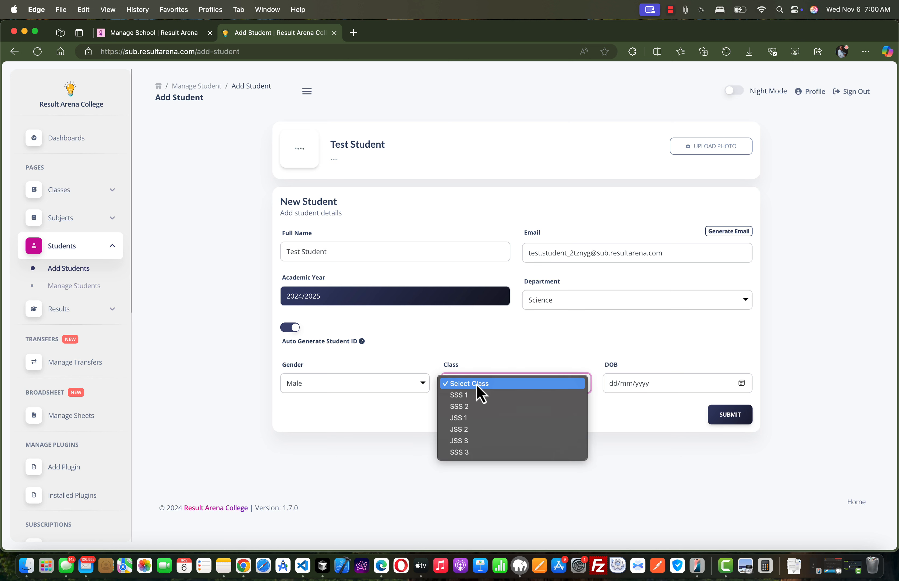
{"action": "left_click", "coordinate": [473, 452]}
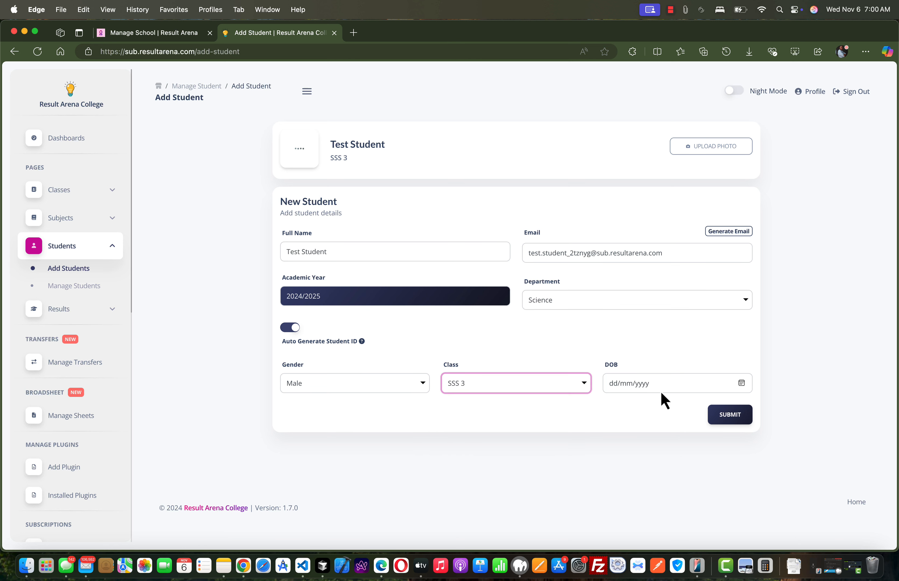
Choose the student's date of birth and submit the new student record.
{"action": "left_click", "coordinate": [740, 389]}
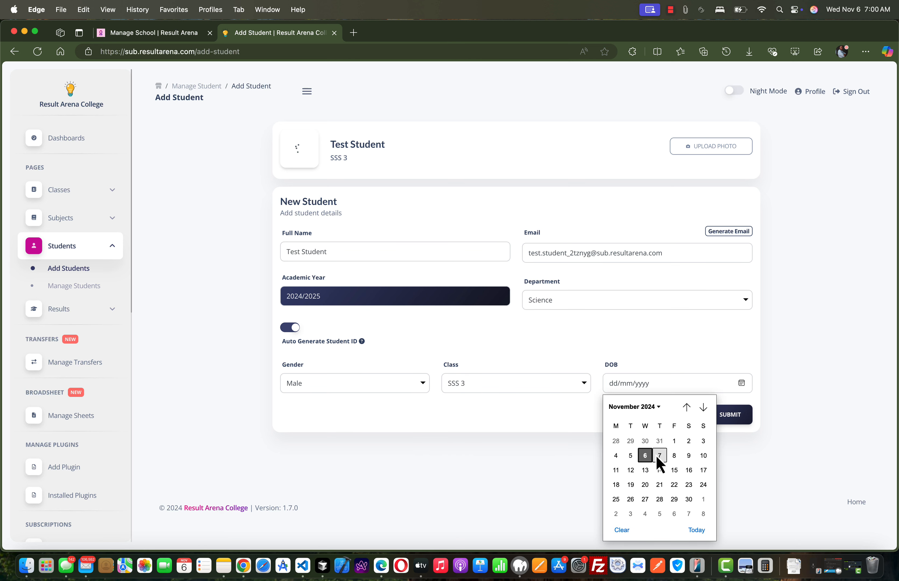
{"action": "left_click", "coordinate": [645, 456]}
{"action": "left_click", "coordinate": [732, 419]}
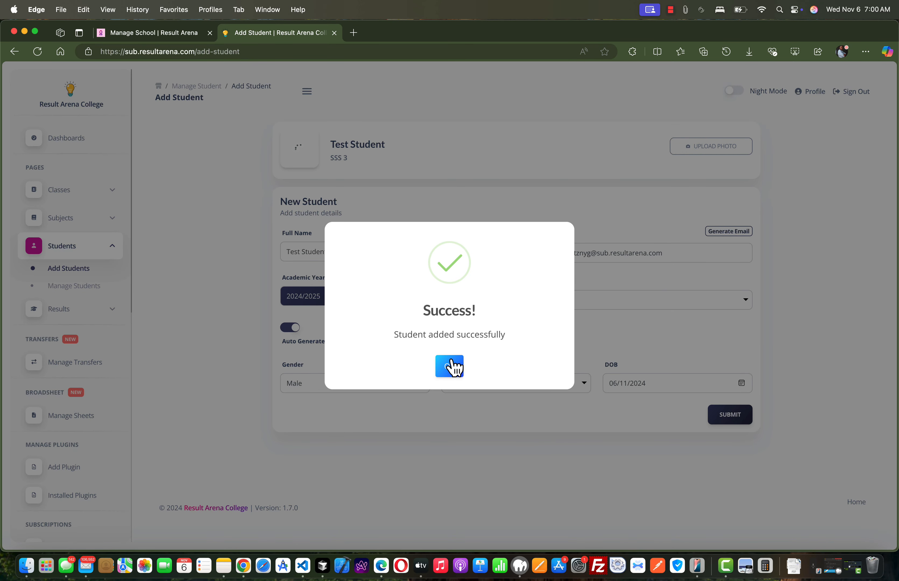
{"action": "left_click", "coordinate": [451, 365]}
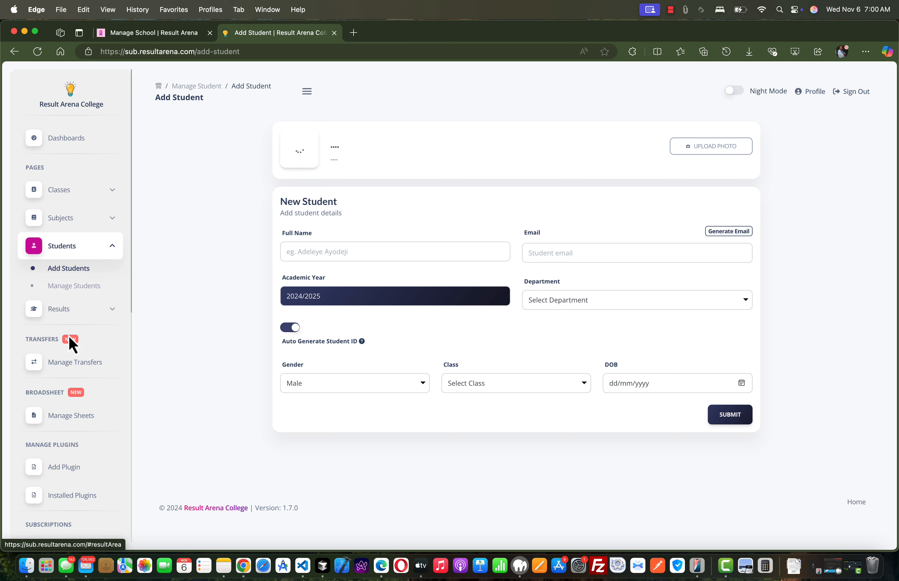
Review the current and new class options for a transfer, looking for SSS 3, and close the form without adding one.
{"action": "left_click", "coordinate": [70, 363]}
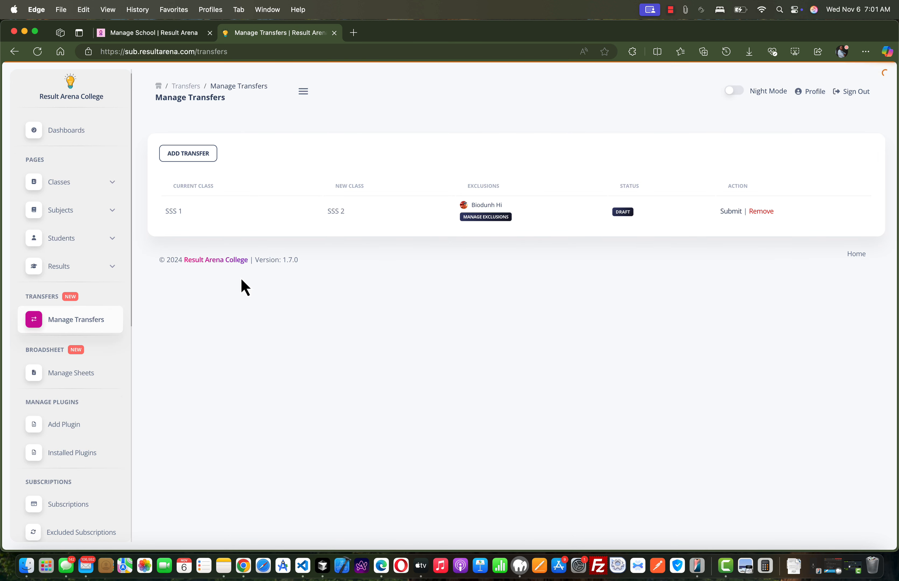
{"action": "left_click", "coordinate": [189, 156]}
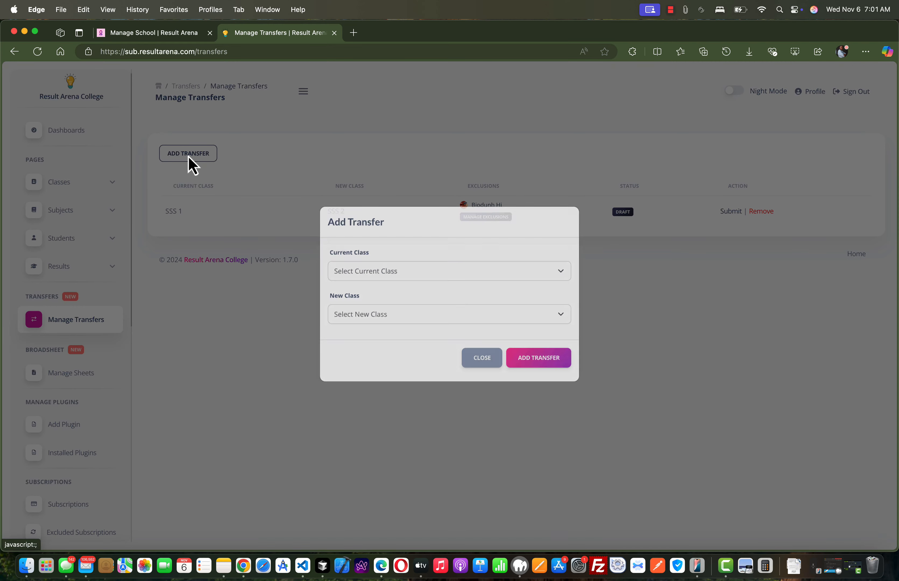
{"action": "left_click", "coordinate": [375, 286]}
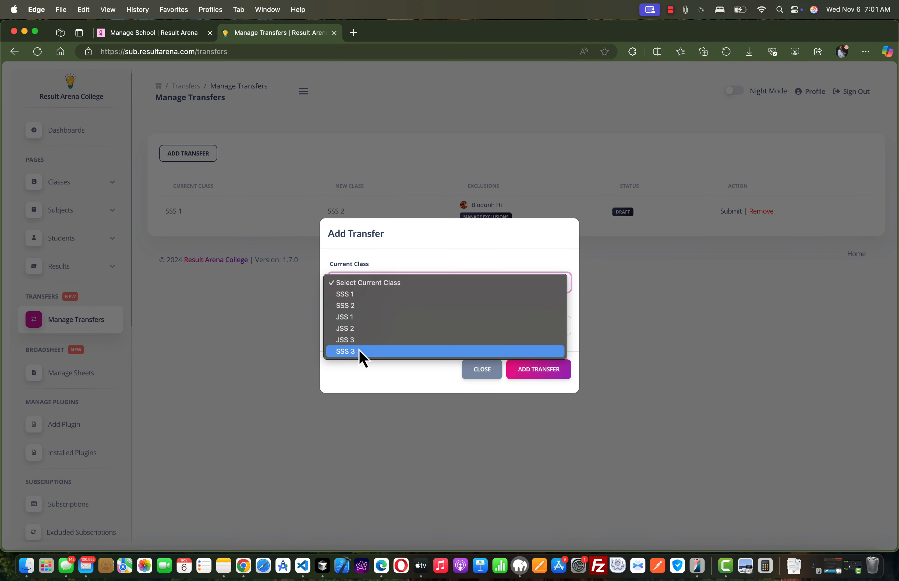
{"action": "left_click", "coordinate": [399, 265]}
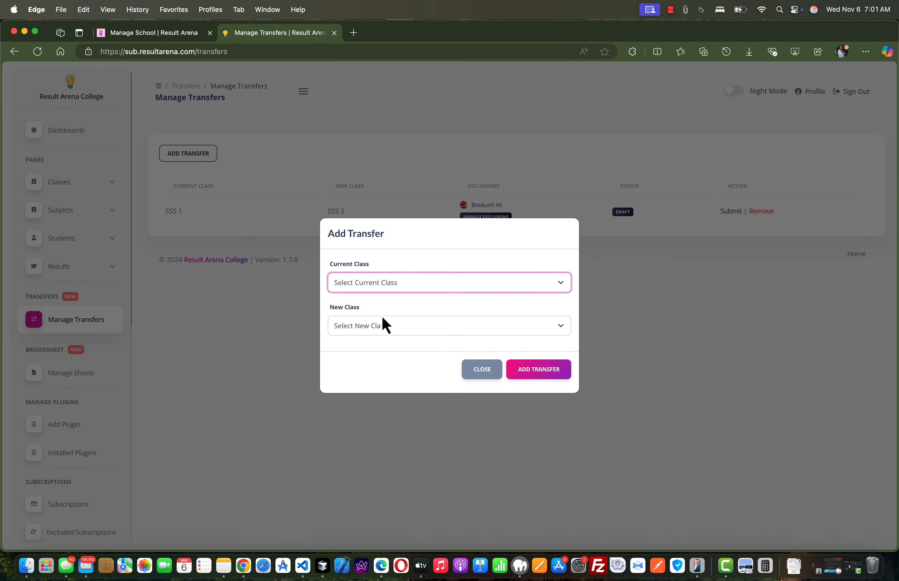
{"action": "left_click", "coordinate": [385, 325]}
{"action": "left_click", "coordinate": [412, 263]}
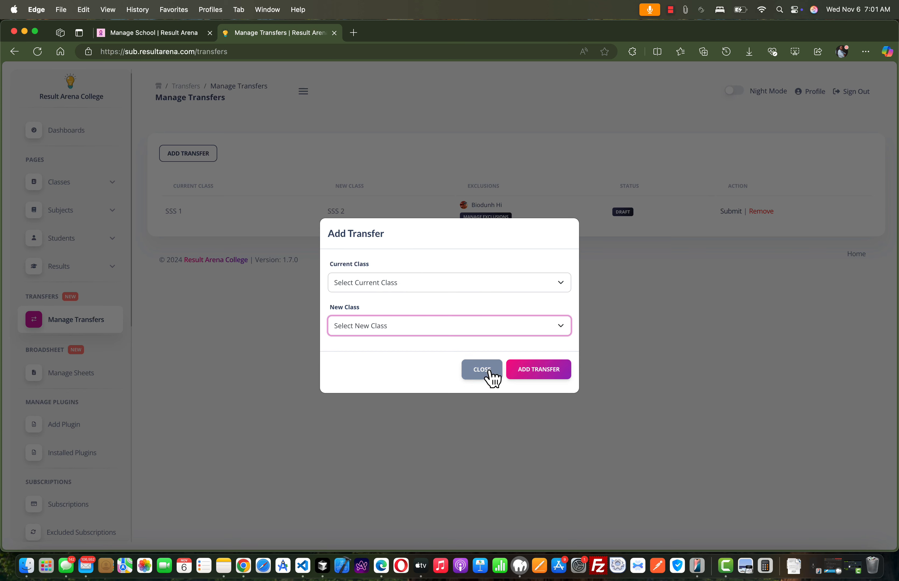
{"action": "left_click", "coordinate": [485, 378]}
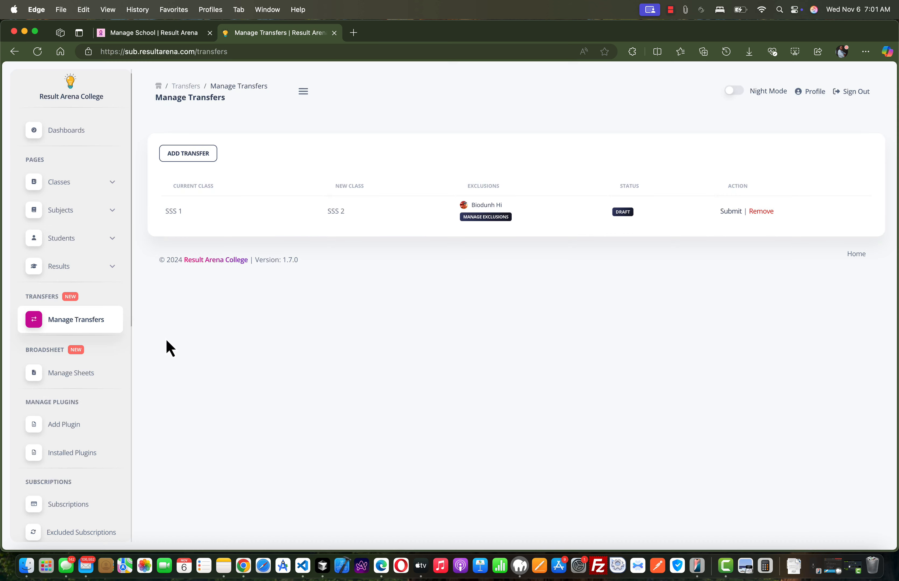
Add a new class named "Graduated 2023/2024" to the school's class list.
{"action": "left_click", "coordinate": [60, 185]}
{"action": "left_click", "coordinate": [71, 207]}
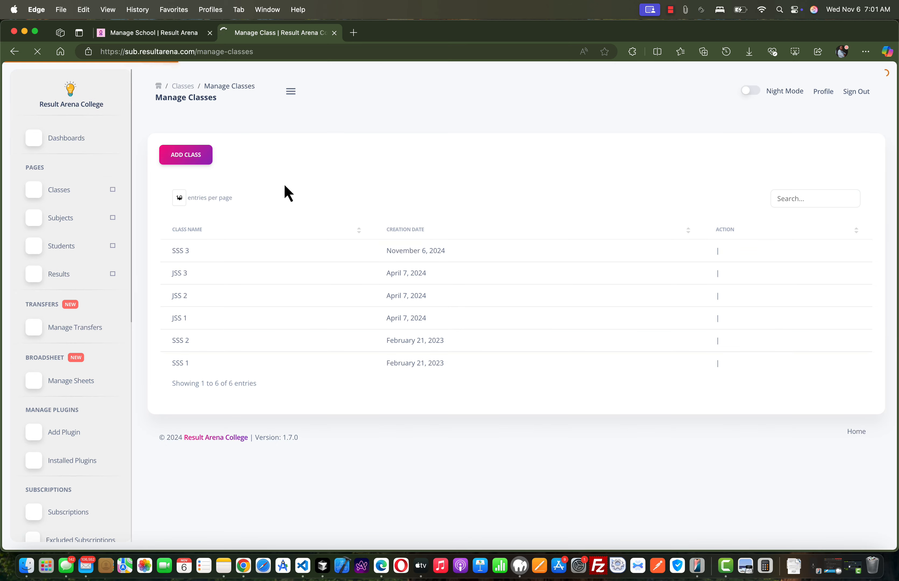
{"action": "left_click", "coordinate": [188, 168]}
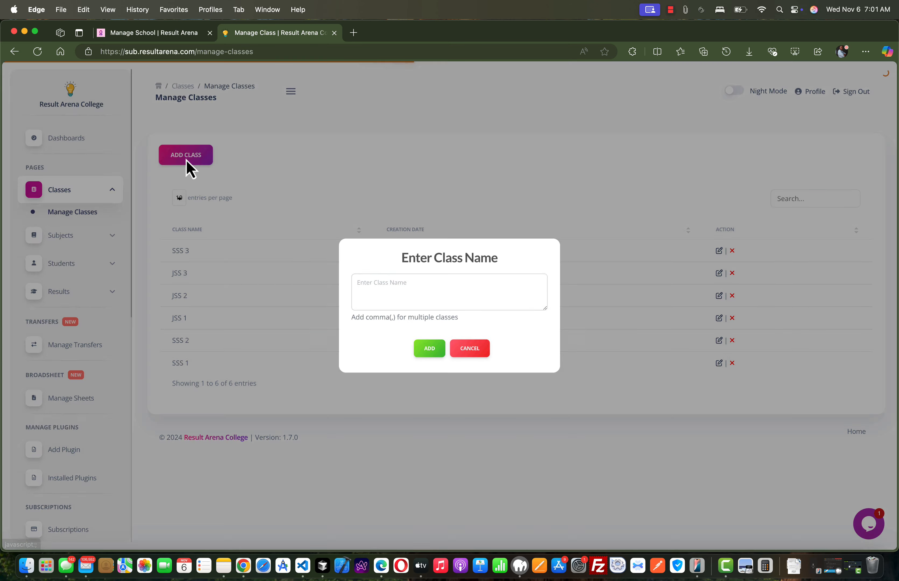
{"action": "left_click", "coordinate": [376, 277]}
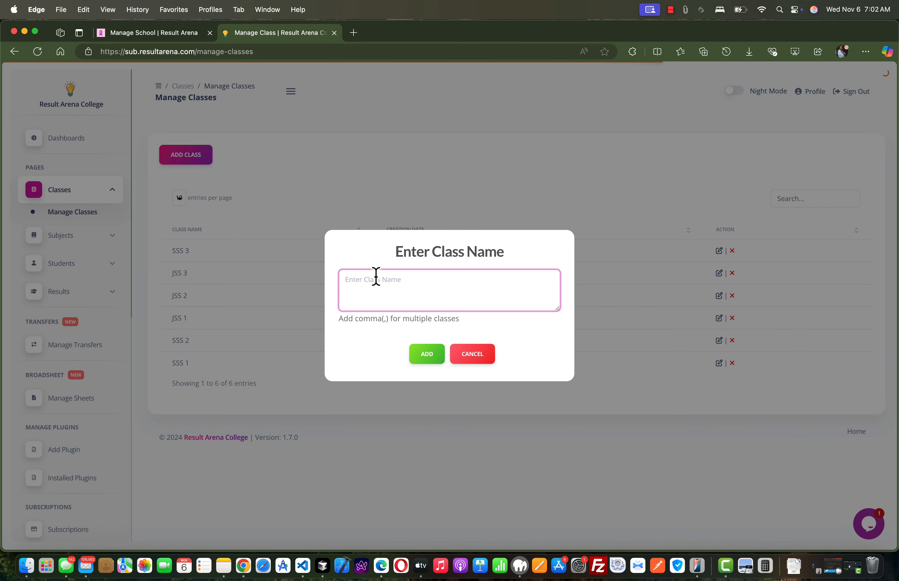
{"action": "type", "text": "JSS"}
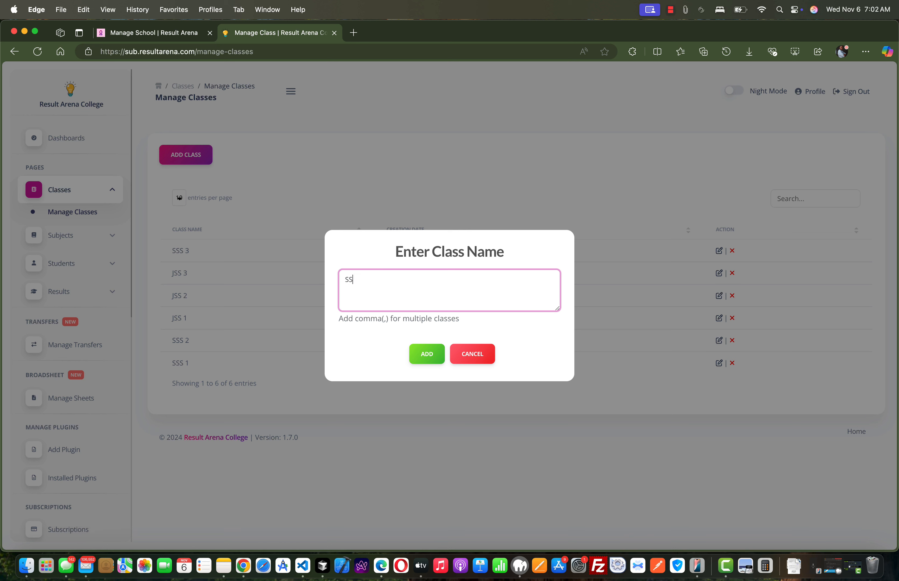
{"action": "key", "text": "BackSpace"}
{"action": "key", "text": "BackSpace"}
{"action": "key", "text": "BackSpace"}
{"action": "type", "text": "Graduated 2023/2024"}
{"action": "left_click", "coordinate": [427, 353]}
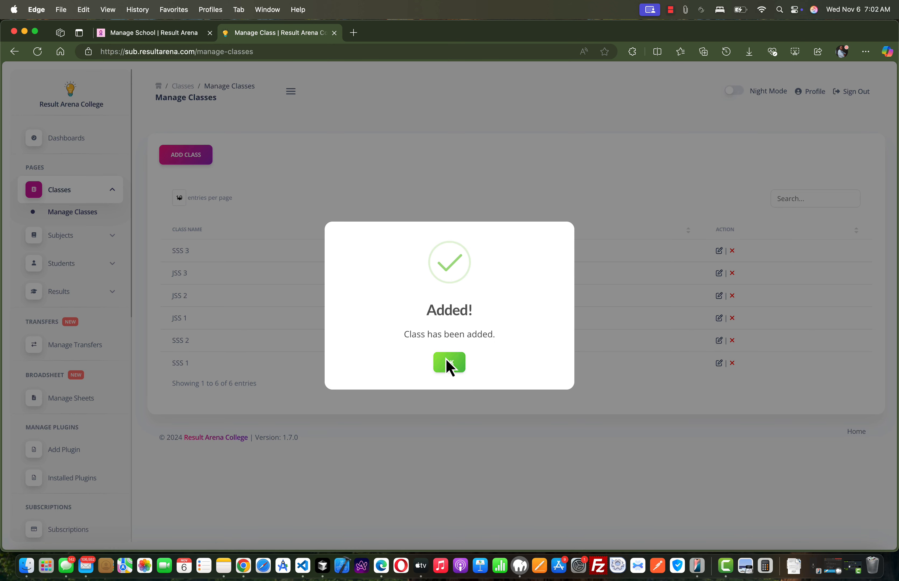
{"action": "left_click", "coordinate": [448, 365]}
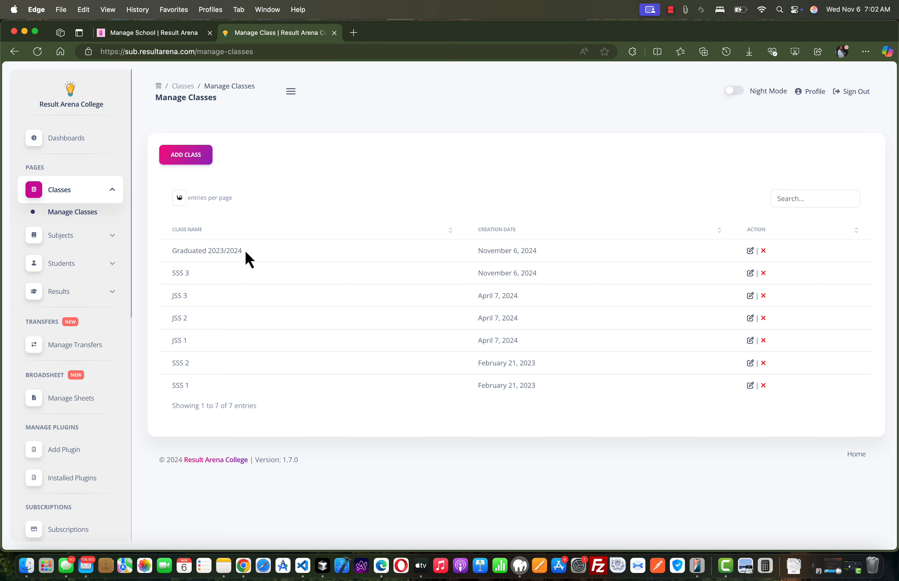
{"action": "left_click_drag", "start_coordinate": [246, 249], "coordinate": [173, 254]}
{"action": "left_click", "coordinate": [202, 248]}
{"action": "left_click_drag", "start_coordinate": [246, 251], "coordinate": [194, 248]}
{"action": "left_click", "coordinate": [209, 251]}
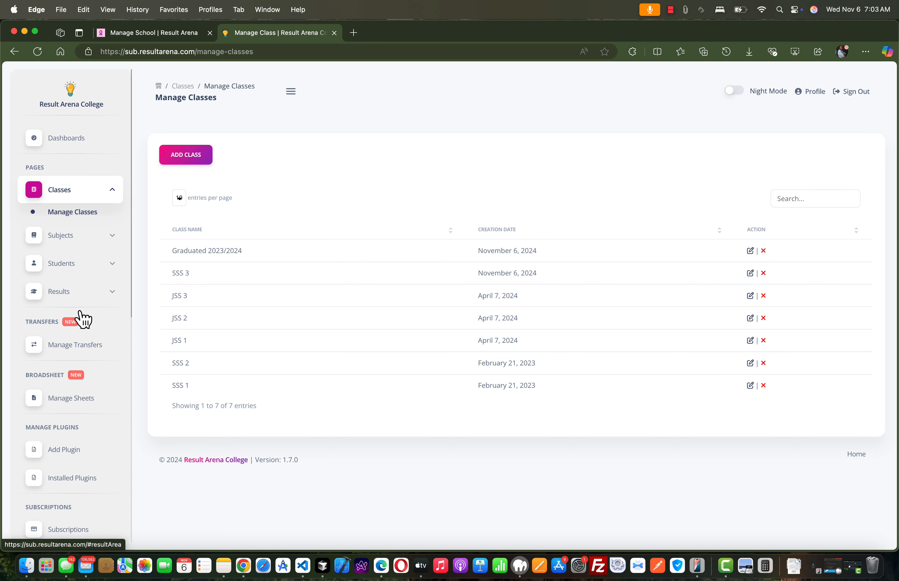
Start a new transfer with SSS 3 as the current class and Graduated 2023/2024 as the new class.
{"action": "left_click", "coordinate": [70, 345]}
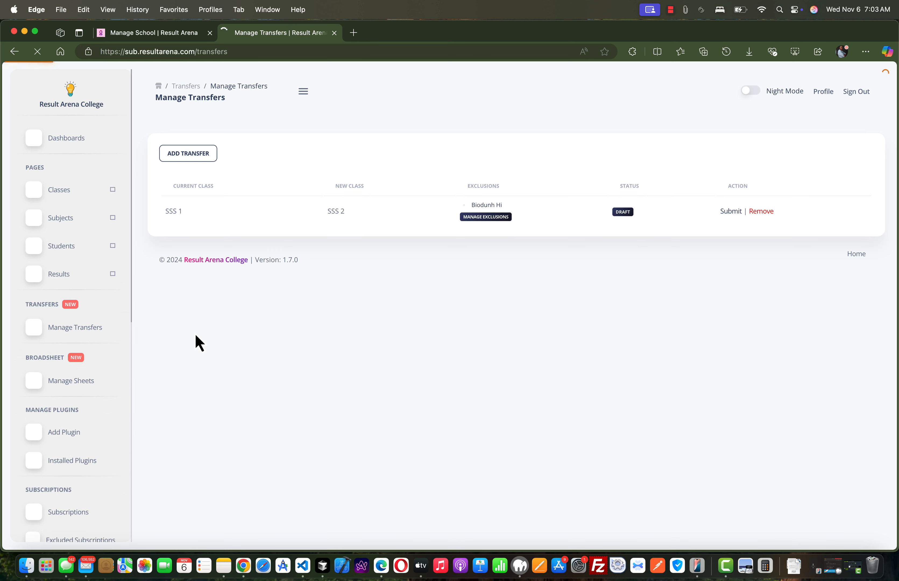
{"action": "left_click", "coordinate": [192, 159]}
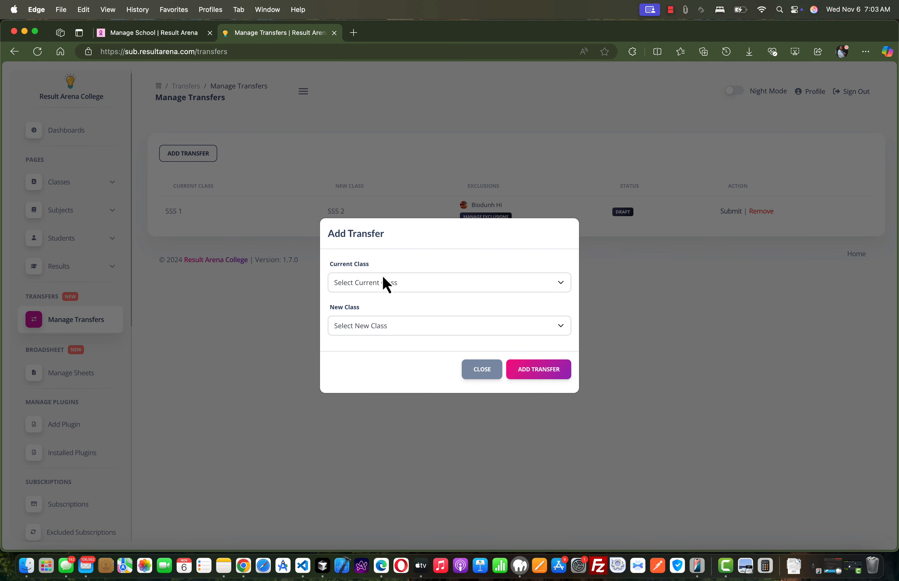
{"action": "left_click", "coordinate": [387, 289]}
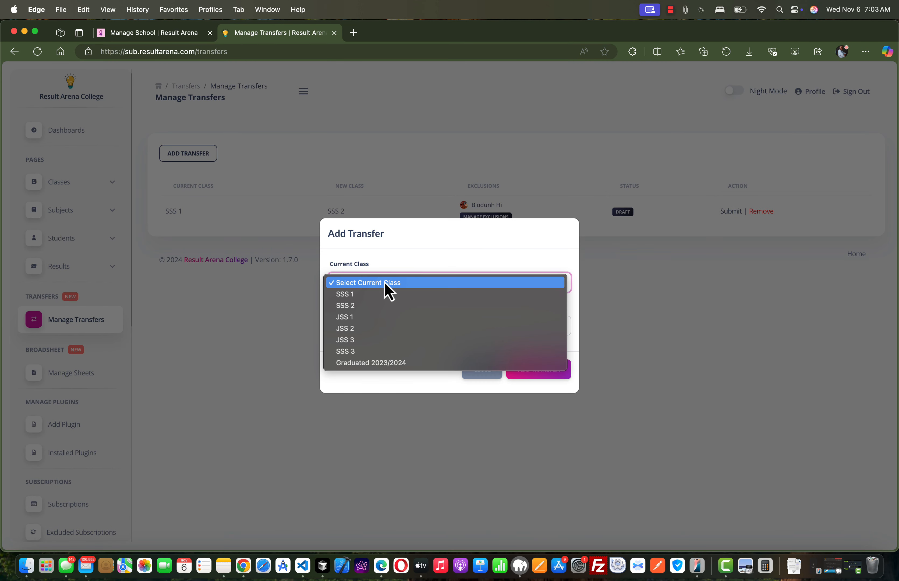
{"action": "left_click", "coordinate": [385, 351]}
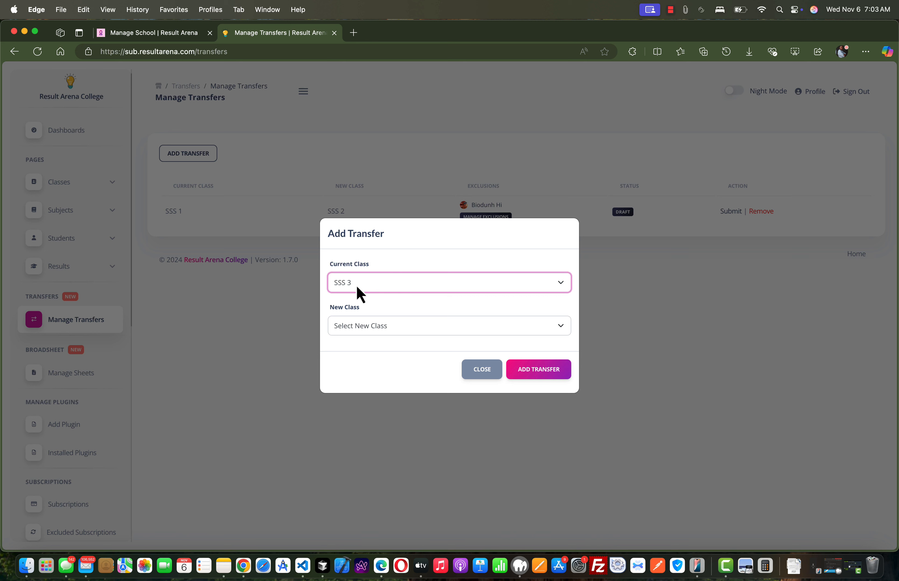
{"action": "left_click", "coordinate": [389, 266]}
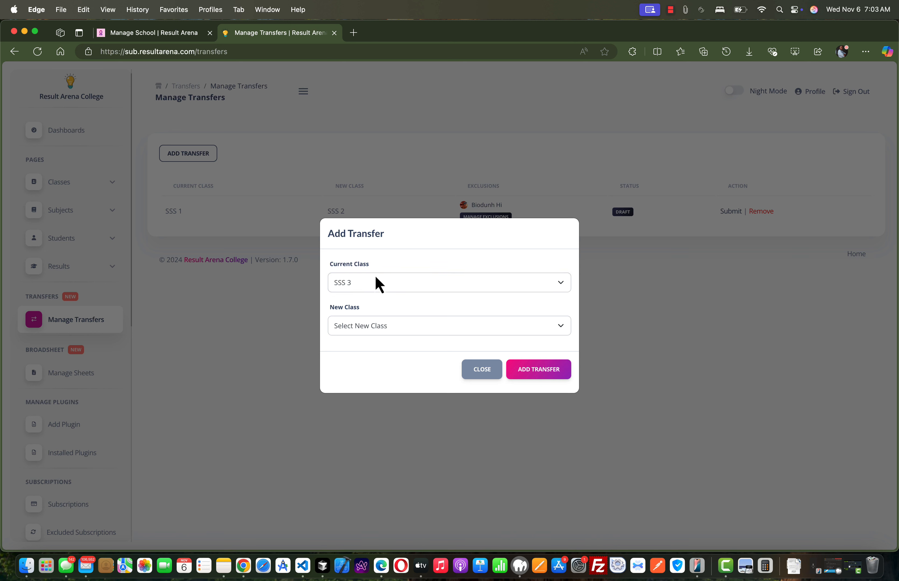
{"action": "left_click", "coordinate": [372, 329]}
{"action": "left_click", "coordinate": [374, 340]}
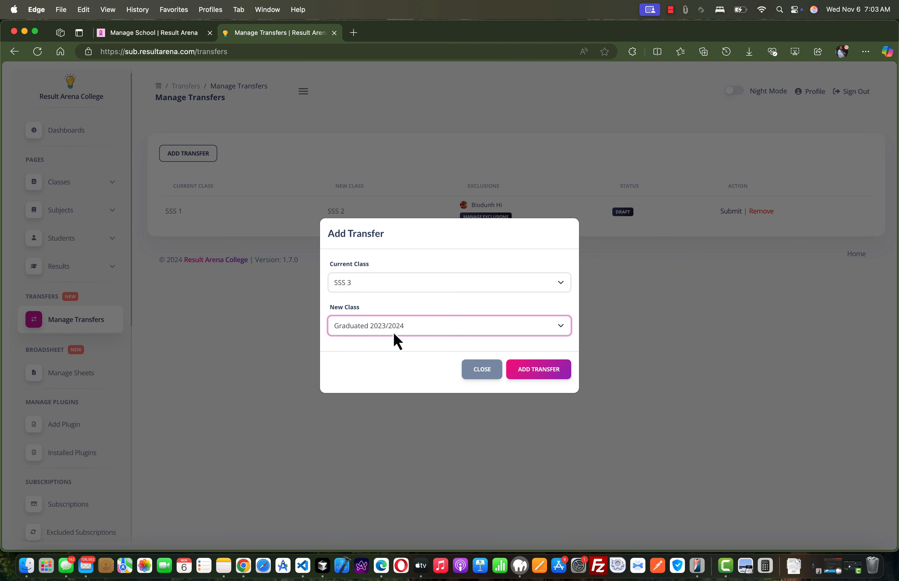
{"action": "left_click", "coordinate": [418, 355]}
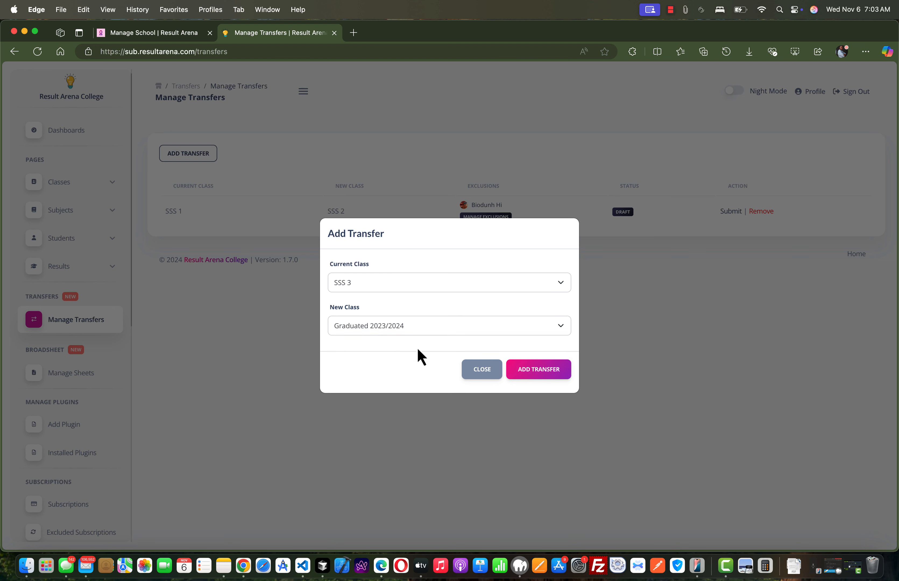
Recheck the current class options, keep SSS 3 selected, and add the transfer.
{"action": "left_click", "coordinate": [363, 292]}
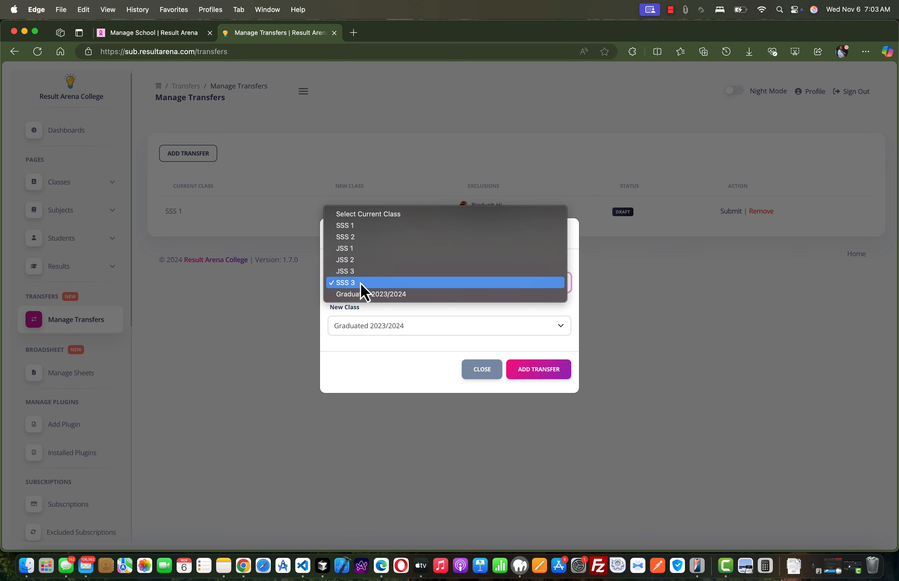
{"action": "left_click", "coordinate": [363, 289]}
{"action": "left_click", "coordinate": [363, 291]}
{"action": "left_click", "coordinate": [373, 284]}
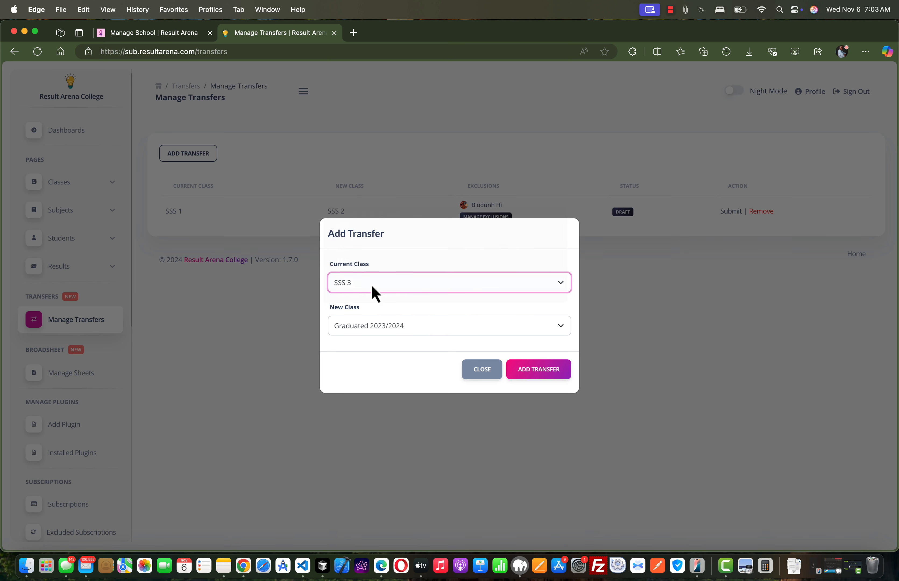
{"action": "left_click", "coordinate": [547, 374]}
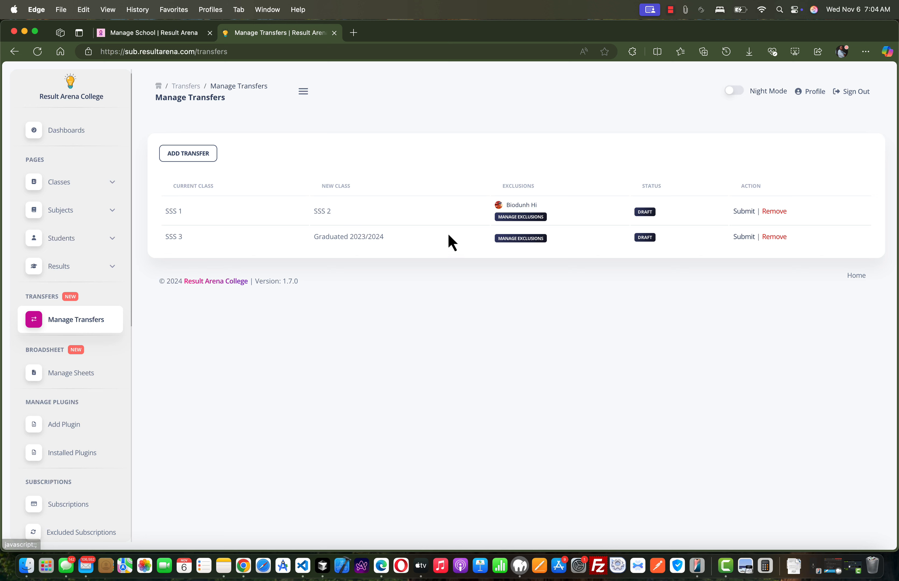
Exclude Test Student from the SSS 3 transfer and save the exclusion.
{"action": "left_click", "coordinate": [518, 239]}
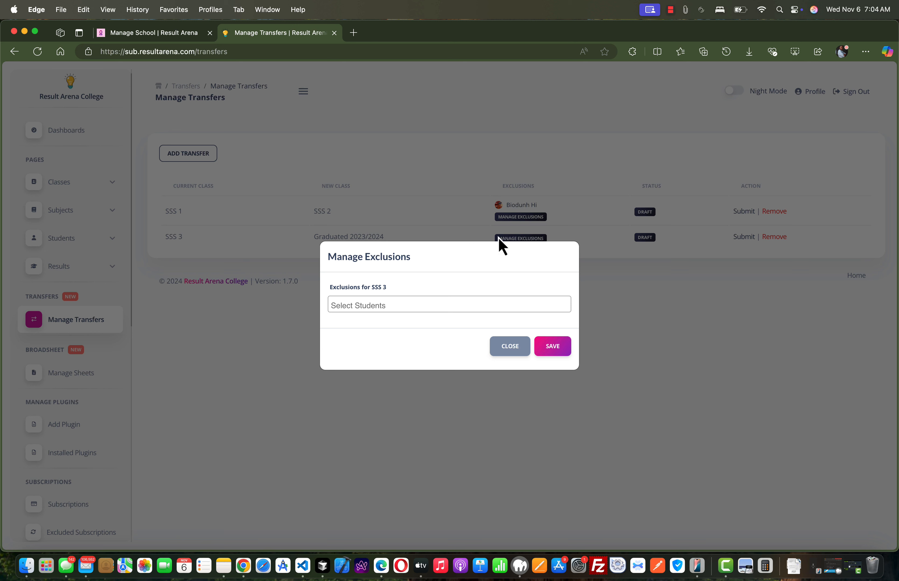
{"action": "left_click", "coordinate": [391, 303]}
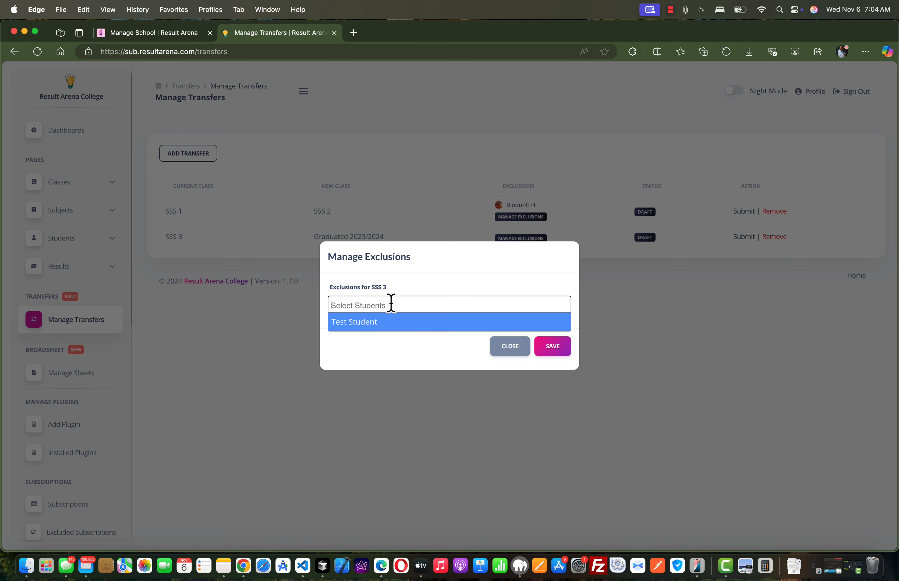
{"action": "left_click", "coordinate": [371, 324]}
{"action": "left_click", "coordinate": [554, 348]}
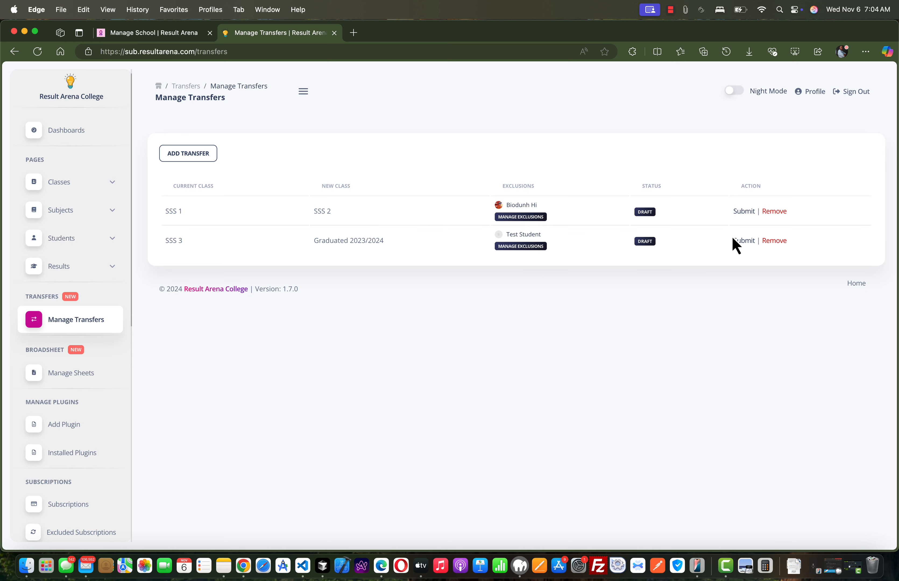
Remove Test Student from the SSS 3 transfer's exclusions and save the change.
{"action": "left_click", "coordinate": [534, 247]}
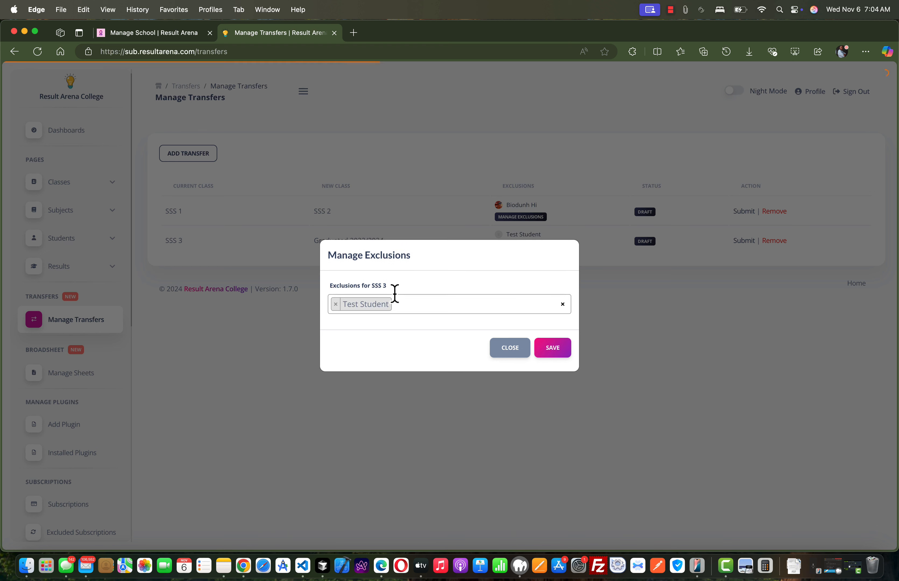
{"action": "left_click", "coordinate": [336, 304]}
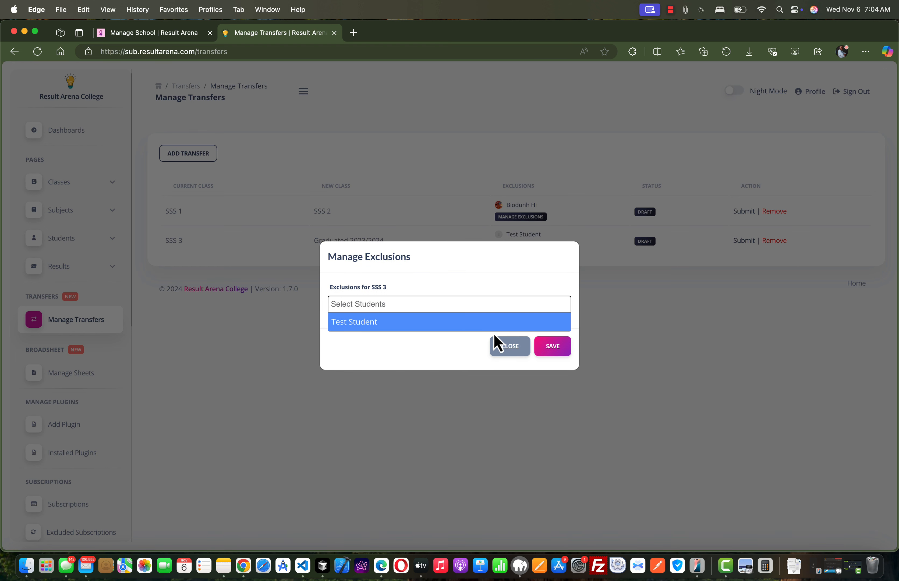
{"action": "left_click", "coordinate": [432, 349]}
{"action": "left_click", "coordinate": [545, 349]}
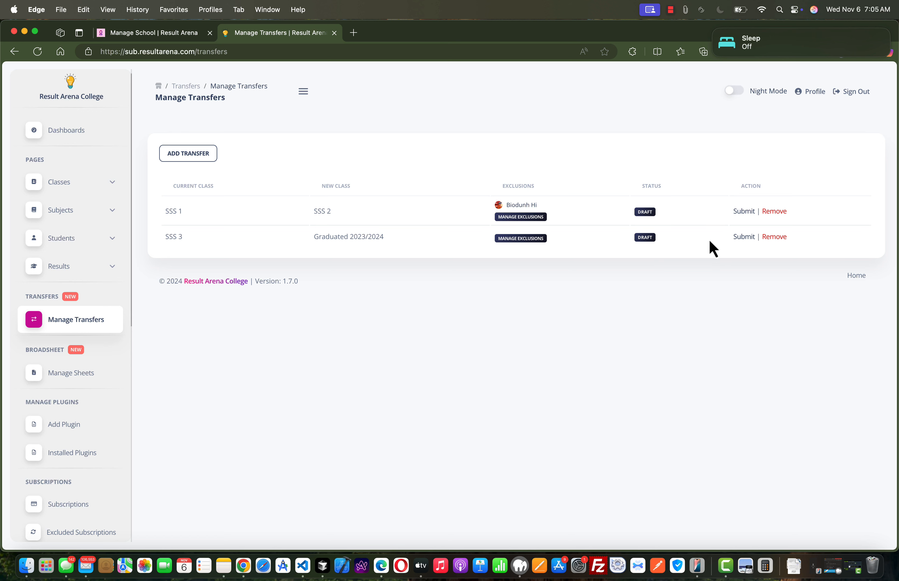
Submit the draft transfer from SSS 3 to Graduated 2023/2024 and confirm the submission.
{"action": "left_click", "coordinate": [741, 239]}
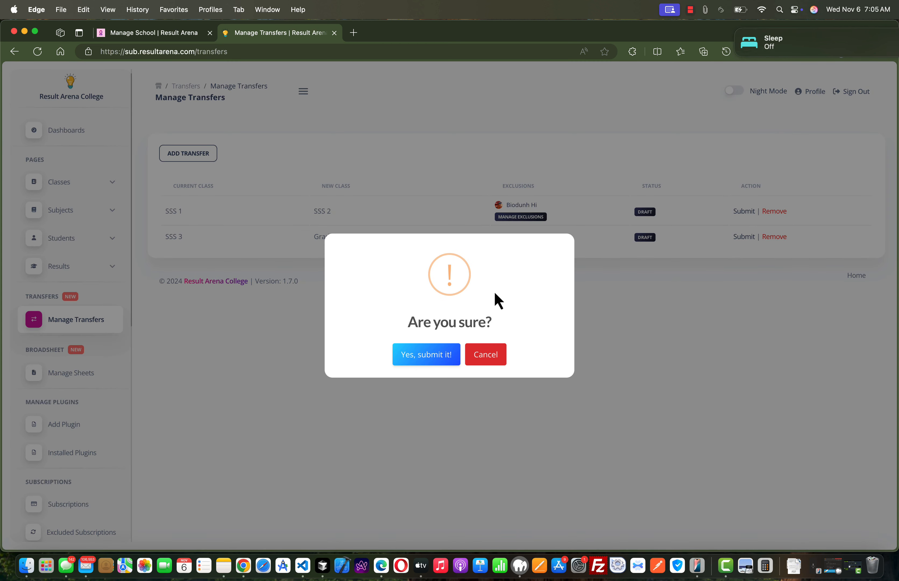
{"action": "left_click", "coordinate": [433, 357]}
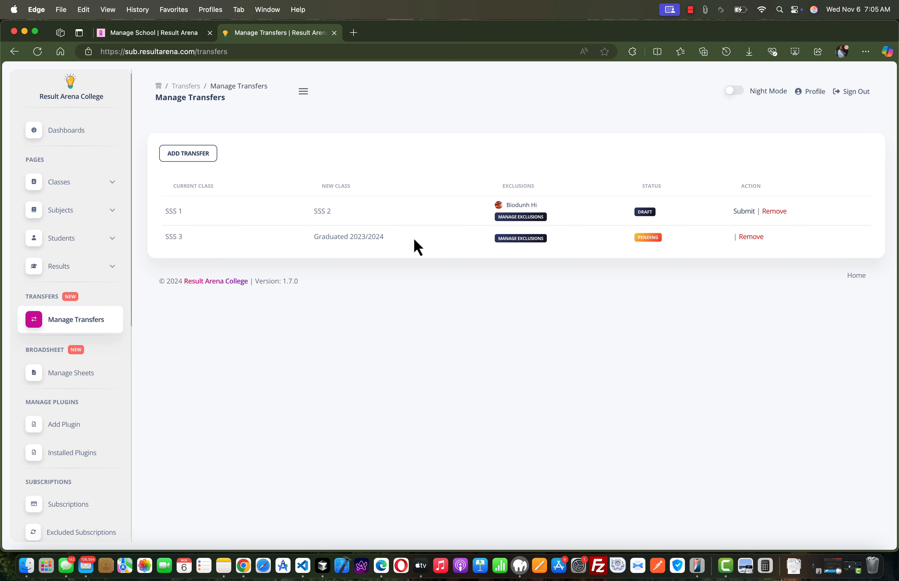
{"action": "left_click", "coordinate": [205, 156]}
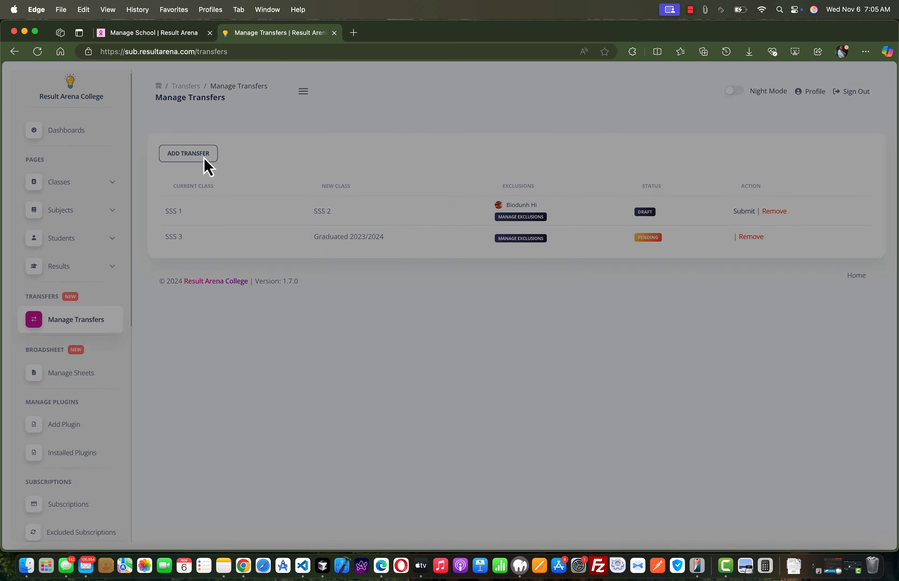
{"action": "left_click", "coordinate": [479, 371]}
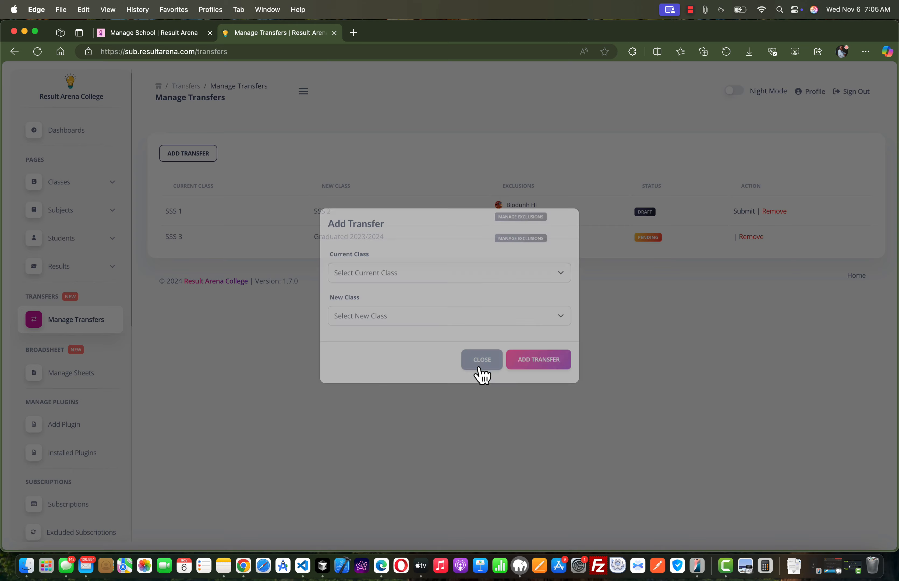